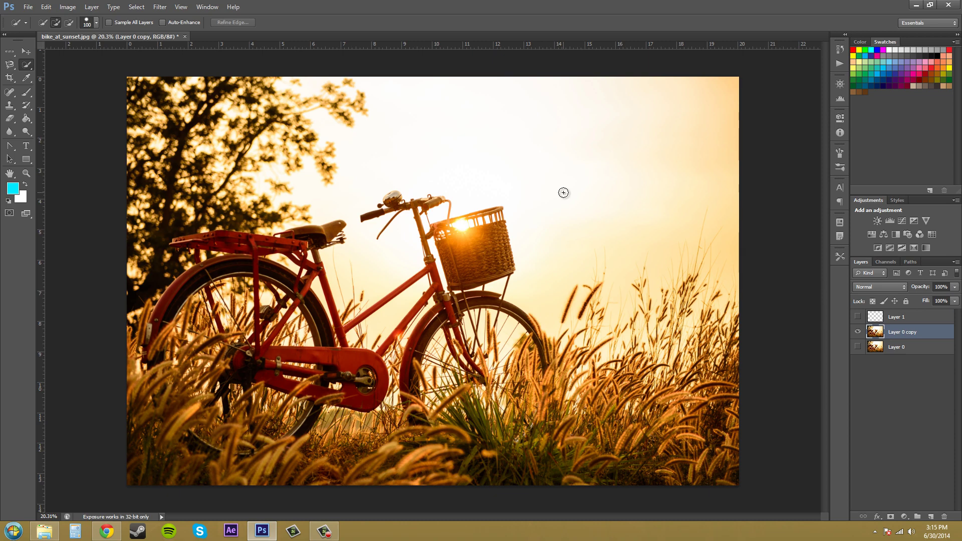
# Resize the Quick Selection brush to 70 px with the bracket keys
pyautogui.press('[')
pyautogui.press(']')
pyautogui.press(']')
pyautogui.press(']')
pyautogui.press(']')
pyautogui.press(']')
pyautogui.press(']')
pyautogui.press(']')
pyautogui.press(']')
pyautogui.press(']')
pyautogui.press(']')
pyautogui.press(']')
pyautogui.press(']')
pyautogui.press('[')
pyautogui.press('[')
pyautogui.press('[')
pyautogui.press('[')
pyautogui.press('[')
pyautogui.press('[')
pyautogui.press('[')
pyautogui.press('[')
pyautogui.press('[')
pyautogui.press('[')
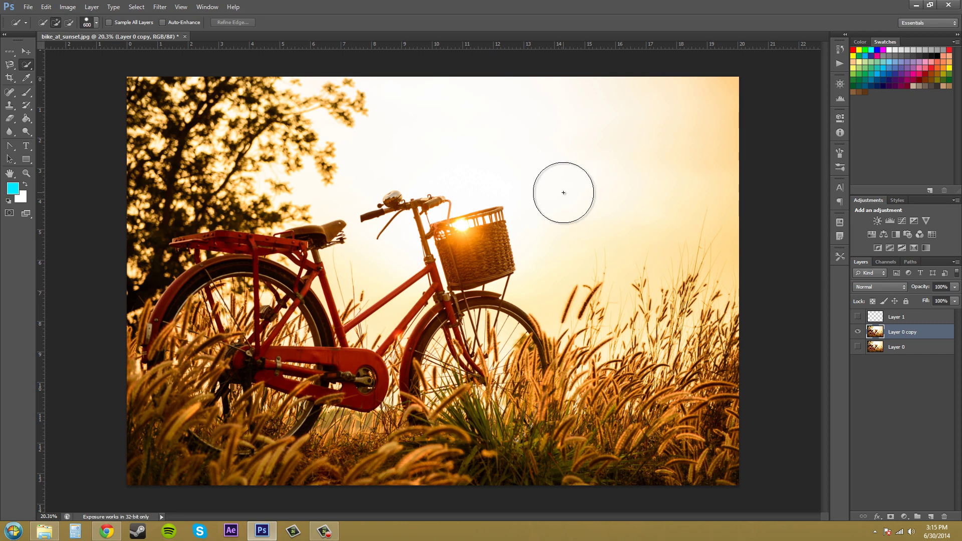
pyautogui.press('[')
pyautogui.press('[')
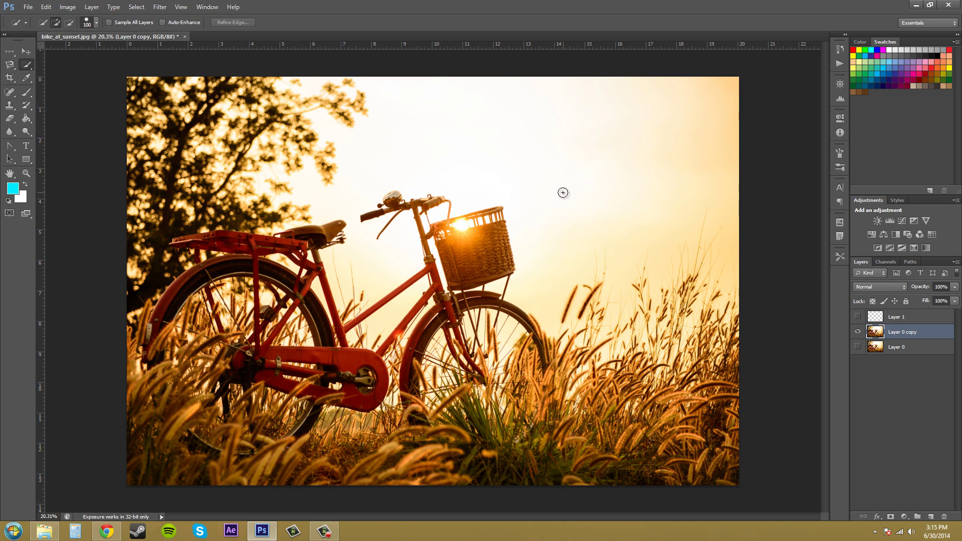
pyautogui.press('[')
pyautogui.press('[')
# Brush across the wicker basket to select it, then switch to subtract mode
pyautogui.moveTo(436, 225)
pyautogui.mouseDown()
pyautogui.moveTo(495, 218)
pyautogui.moveTo(505, 233)
pyautogui.mouseUp()
pyautogui.moveTo(509, 260); pyautogui.dragTo(509, 260)
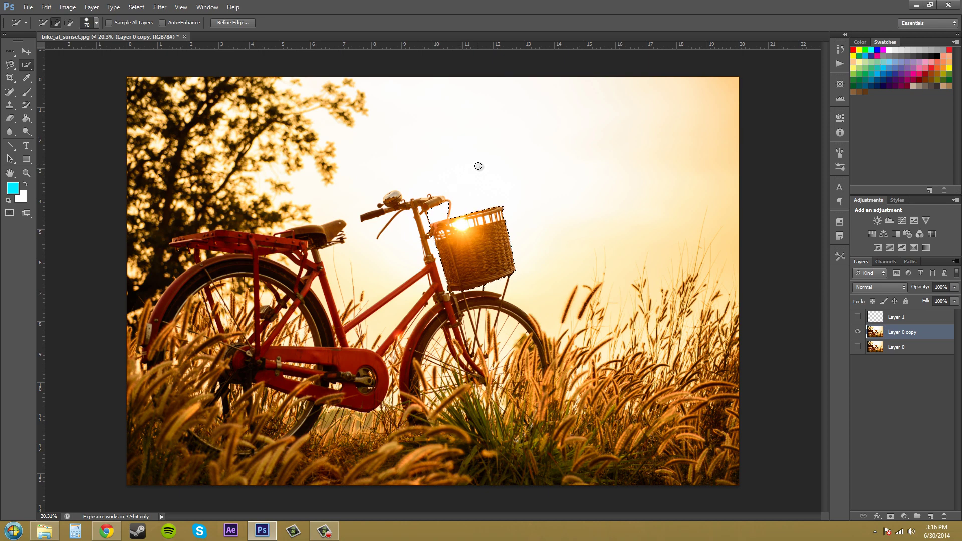
pyautogui.press('alt')
# Zoom in on the basket and subtract the metal strut below it from the selection
pyautogui.press('z')
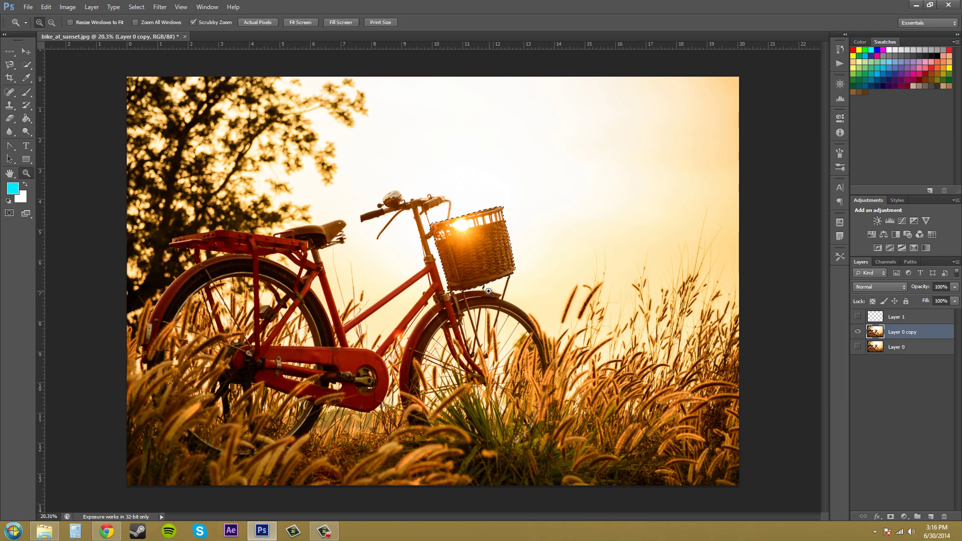
pyautogui.click(489, 290)
pyautogui.click(489, 291)
pyautogui.click(487, 289)
pyautogui.click(487, 288)
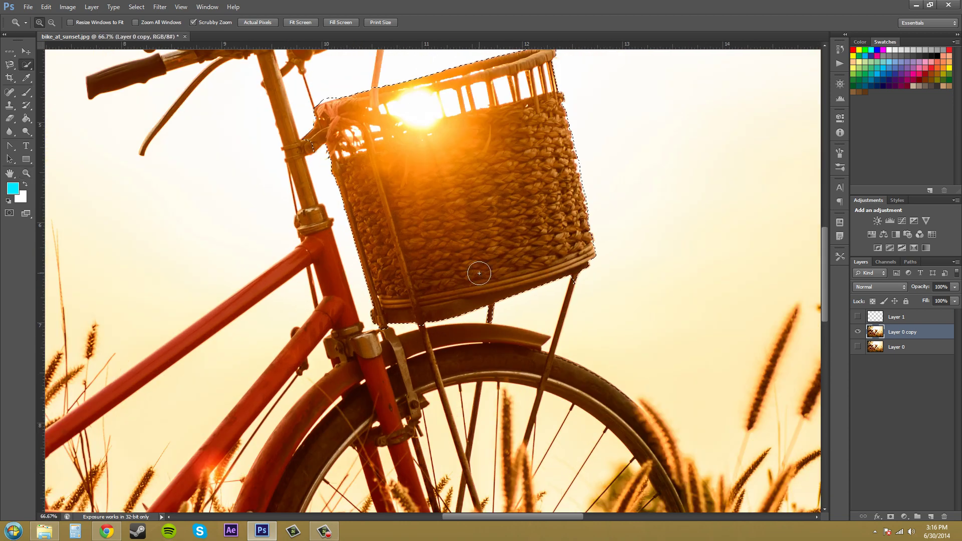
pyautogui.press('alt')
pyautogui.moveTo(498, 327); pyautogui.dragTo(496, 327)
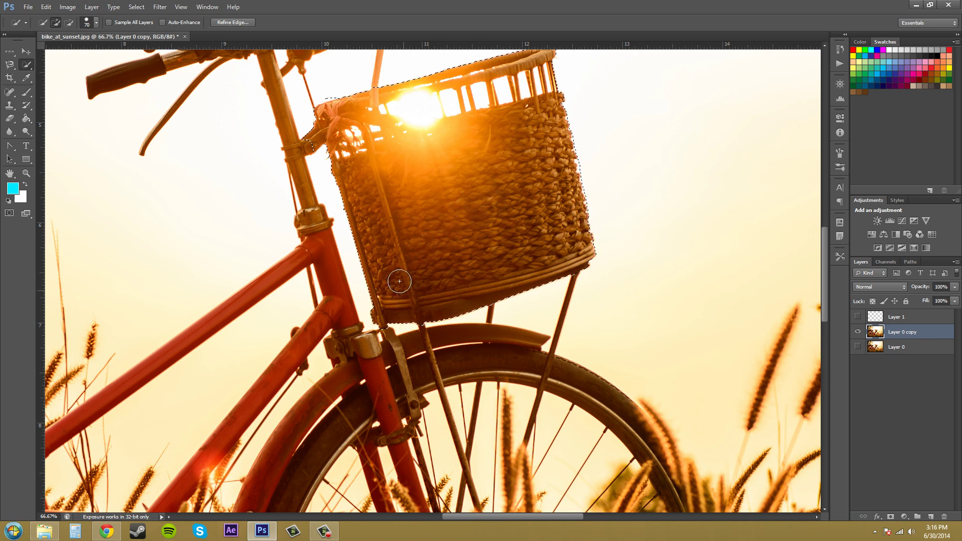
pyautogui.press('alt')
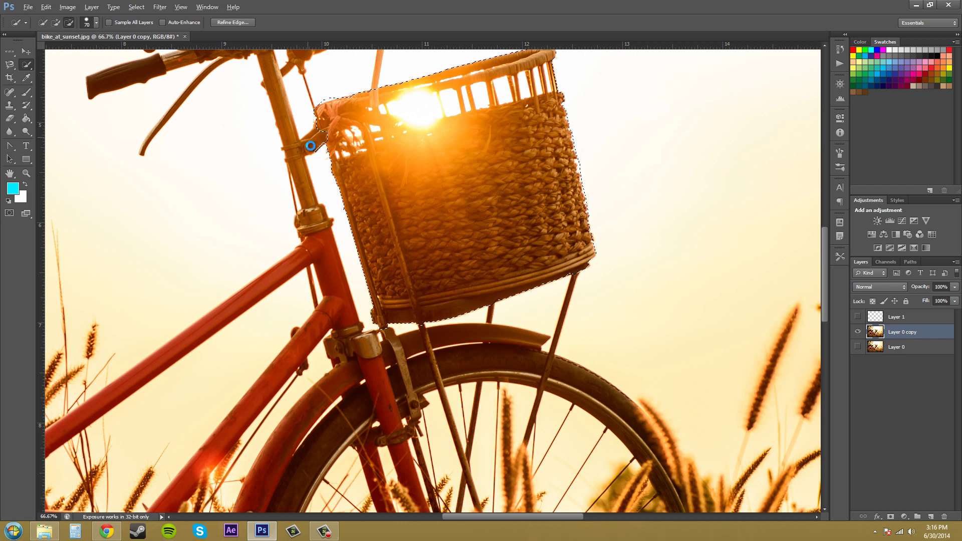
pyautogui.press('alt')
pyautogui.press('alt')
pyautogui.press('alt')
pyautogui.press('alt')
pyautogui.press('alt')
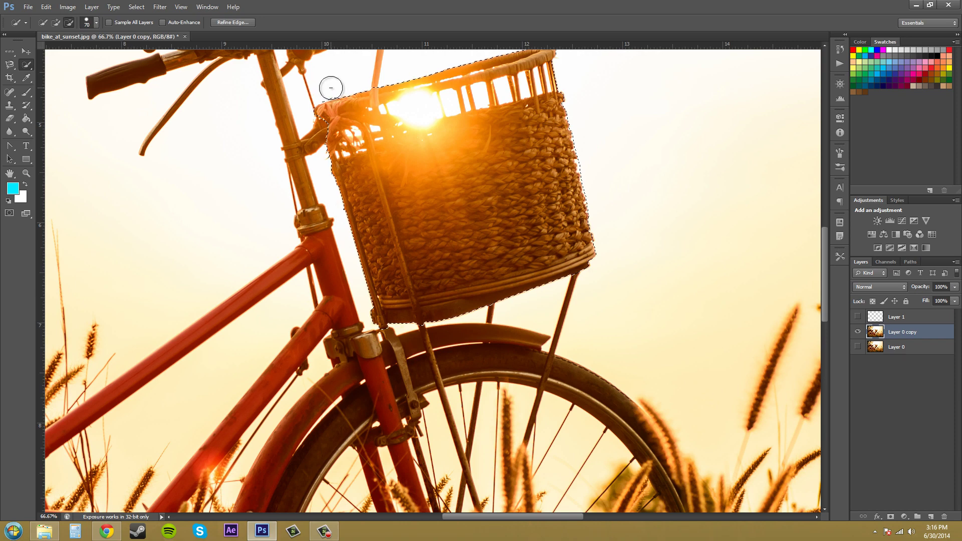
# Add the front mudguard and upper tyre arc to the selection
pyautogui.scroll(3, 583, 164)
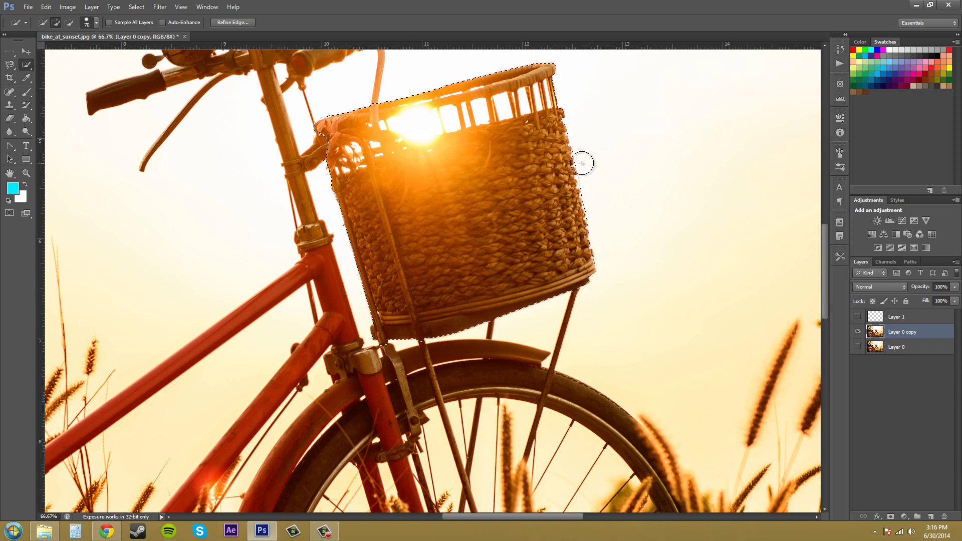
pyautogui.scroll(-6, 601, 204)
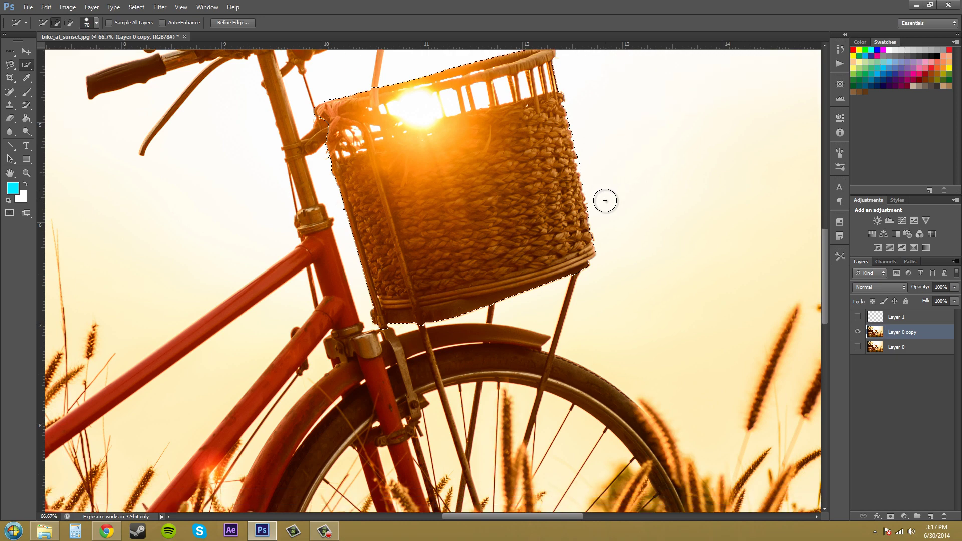
pyautogui.scroll(-1, 600, 205)
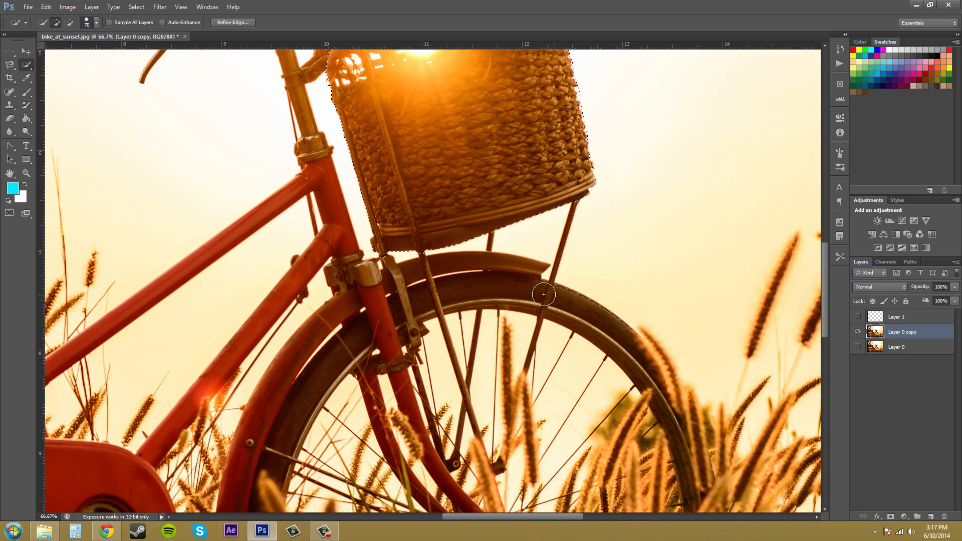
pyautogui.scroll(-1, 518, 283)
pyautogui.moveTo(519, 284)
pyautogui.mouseDown()
pyautogui.moveTo(494, 276)
pyautogui.moveTo(547, 285)
pyautogui.mouseUp()
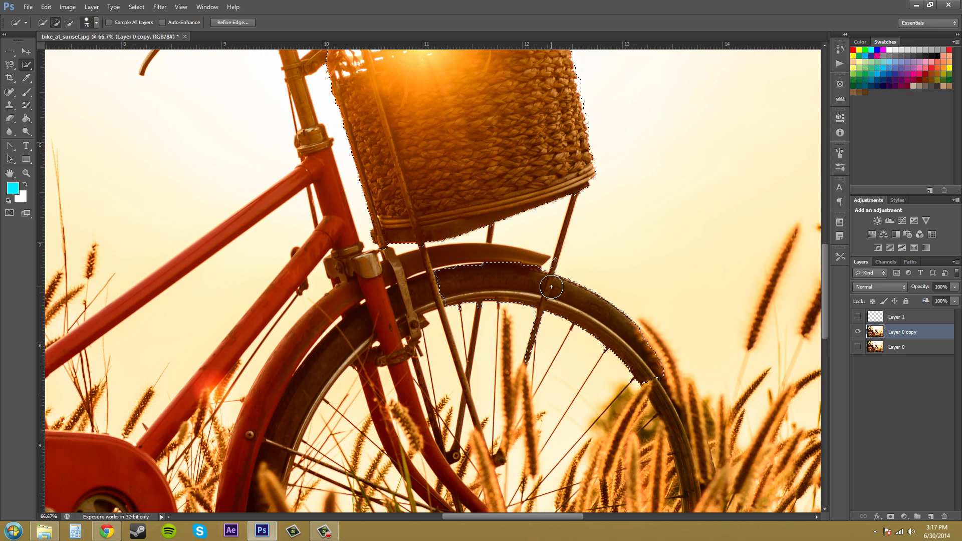
# Extend the selection down the tyre's outer edge, then undo the spill into the grass
pyautogui.scroll(-9, 614, 308)
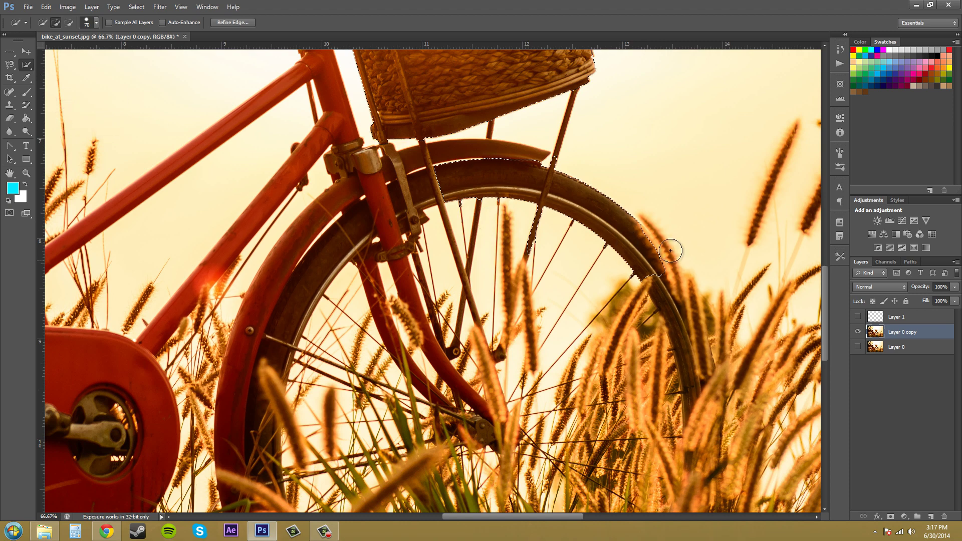
pyautogui.scroll(-1, 692, 266)
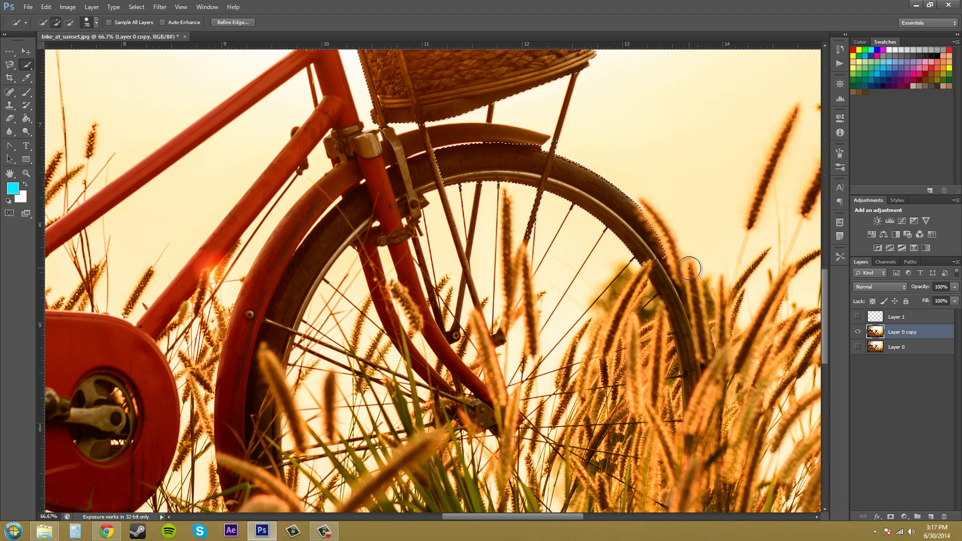
pyautogui.scroll(-3, 753, 365)
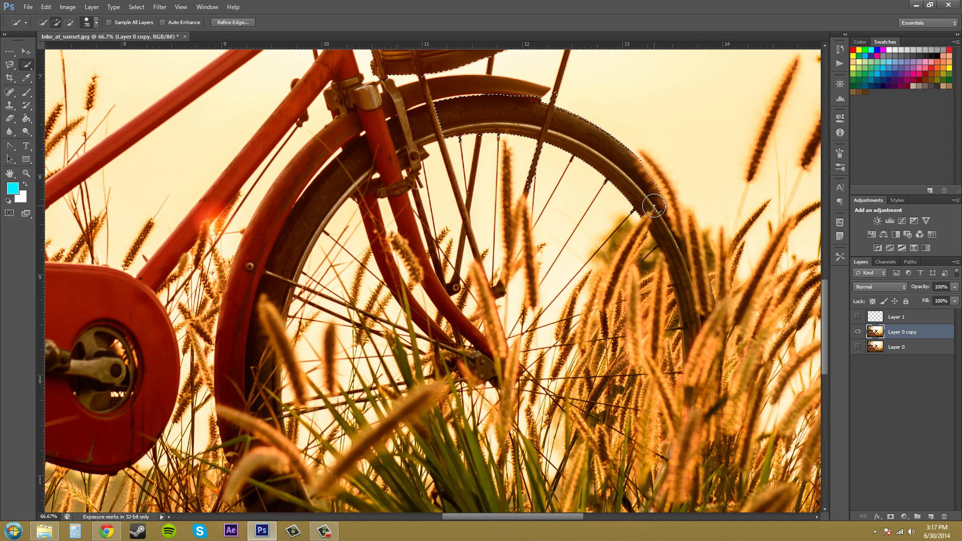
pyautogui.moveTo(658, 210)
pyautogui.mouseDown()
pyautogui.moveTo(681, 239)
pyautogui.moveTo(655, 208)
pyautogui.moveTo(691, 281)
pyautogui.moveTo(703, 332)
pyautogui.moveTo(757, 301)
pyautogui.mouseUp()
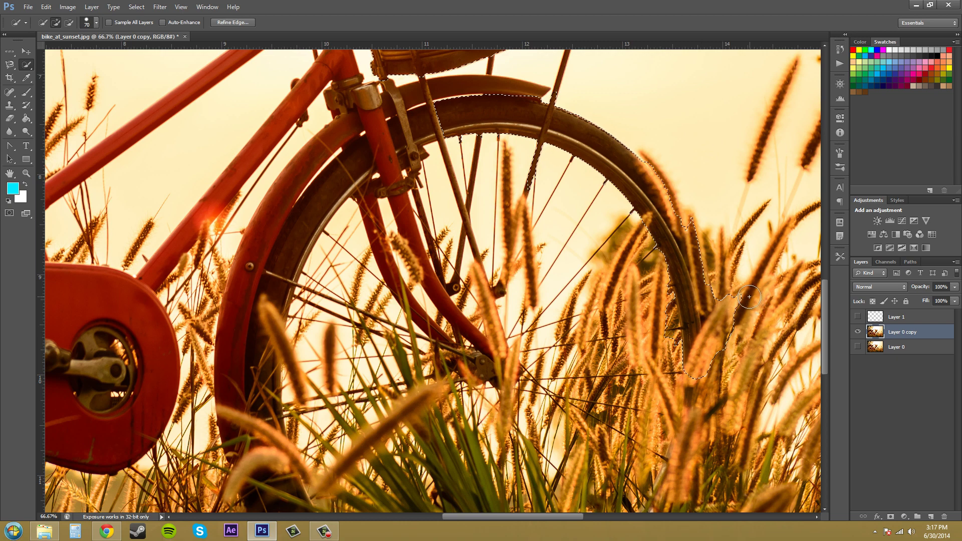
pyautogui.hotkey('ctrl', 'z')
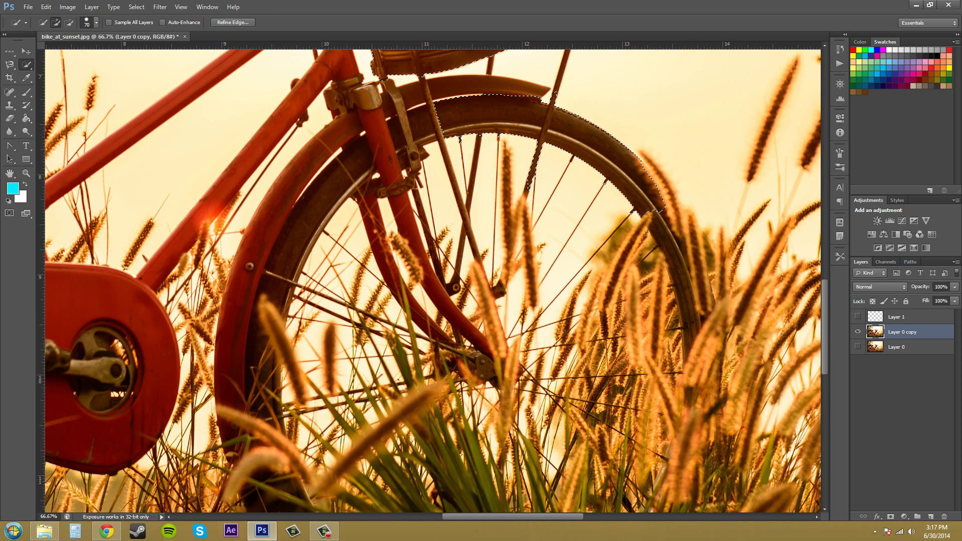
pyautogui.press('F9')
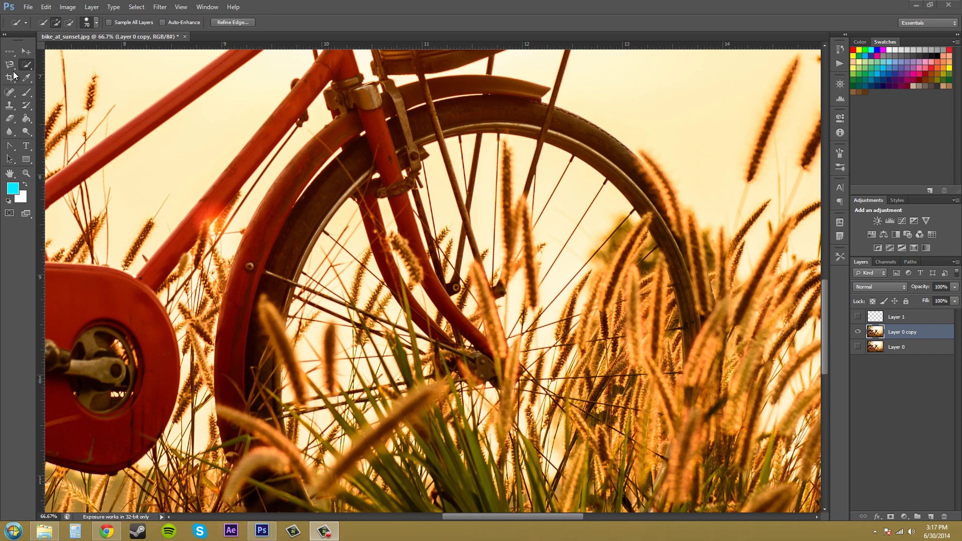
# In subtract mode, open the brush tip settings and lower the spacing to 23%
pyautogui.click(44, 22)
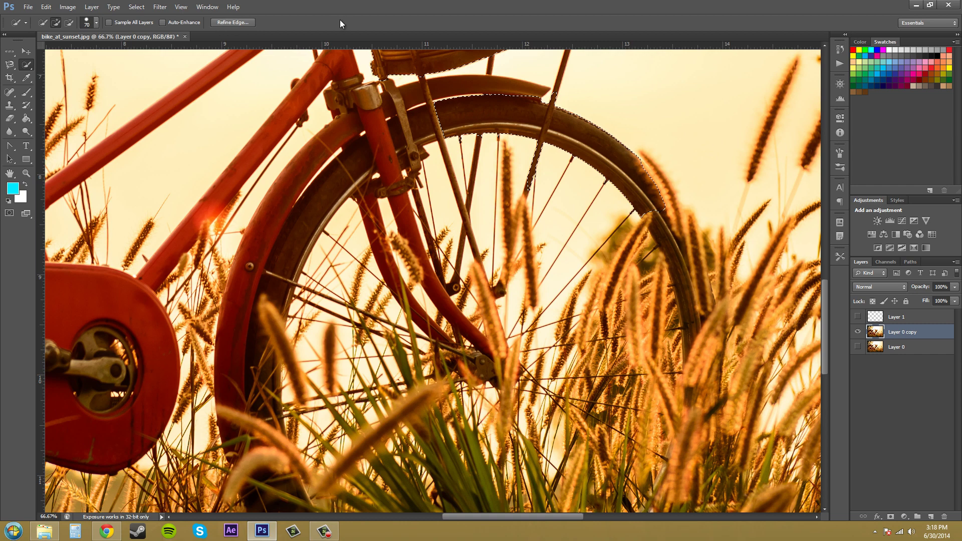
pyautogui.press('alt')
pyautogui.click(96, 24)
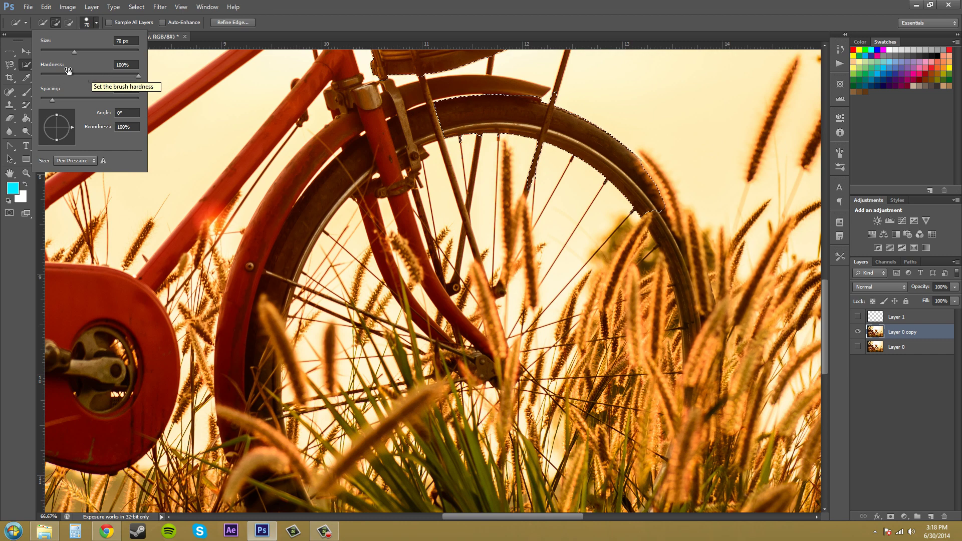
pyautogui.click(51, 101)
# Set the brush spacing to 115% and add the wheel's inner rim to the selection
pyautogui.moveTo(94, 101); pyautogui.dragTo(70, 105)
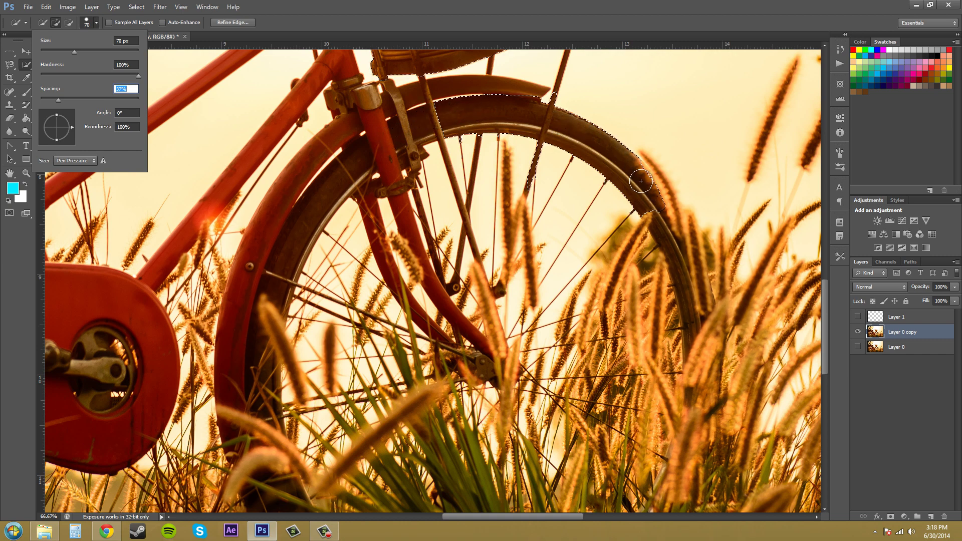
pyautogui.moveTo(61, 104); pyautogui.dragTo(94, 108)
pyautogui.moveTo(271, 245)
pyautogui.mouseDown()
pyautogui.moveTo(281, 251)
pyautogui.moveTo(355, 165)
pyautogui.mouseUp()
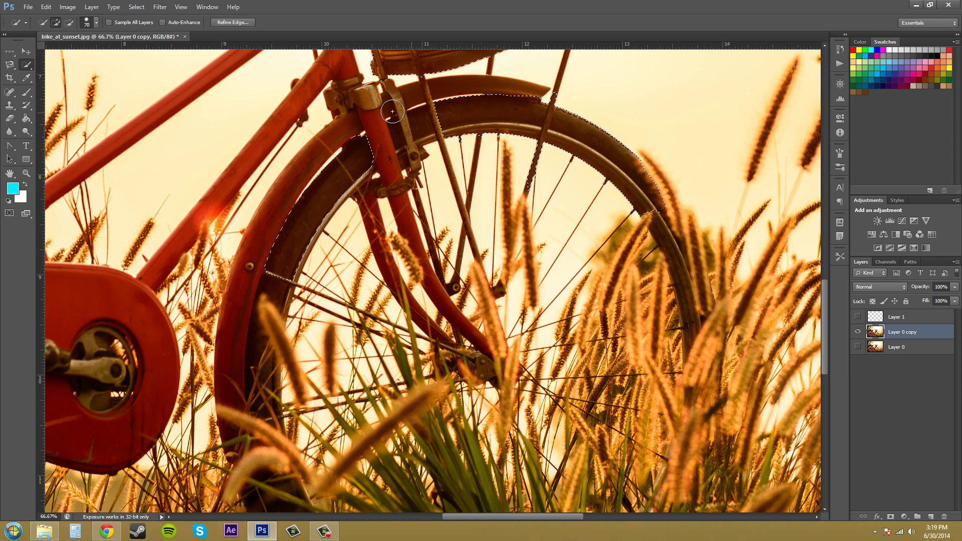
# Set brush spacing to 50% and angle to 50°, undoing a trial stroke on the rim
pyautogui.click(95, 25)
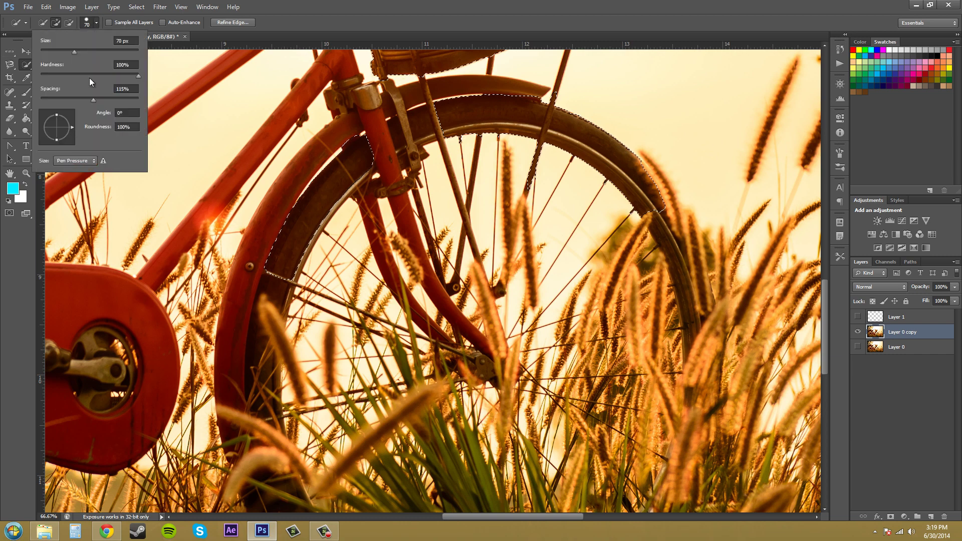
pyautogui.moveTo(93, 100); pyautogui.dragTo(65, 104)
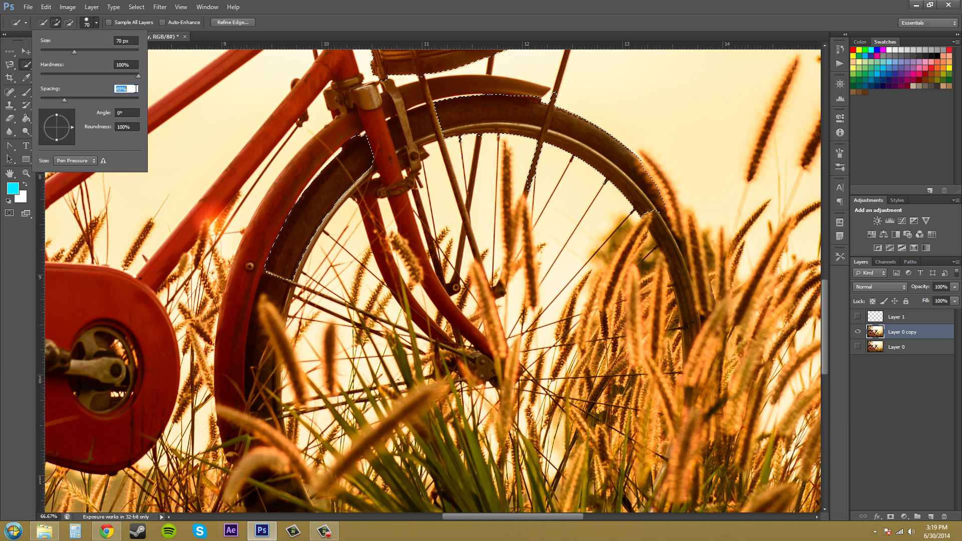
pyautogui.write('50')
pyautogui.press('Tab')
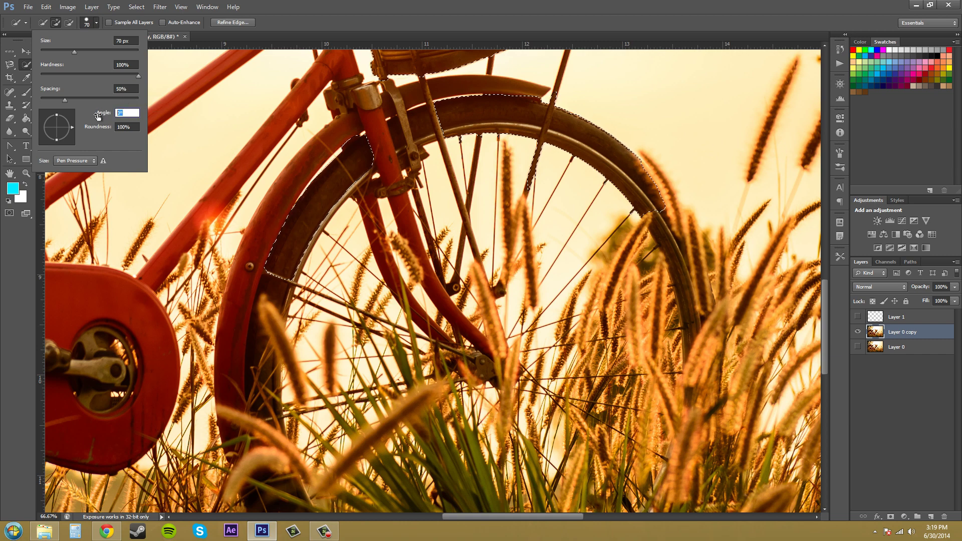
pyautogui.write('50')
pyautogui.press('Return')
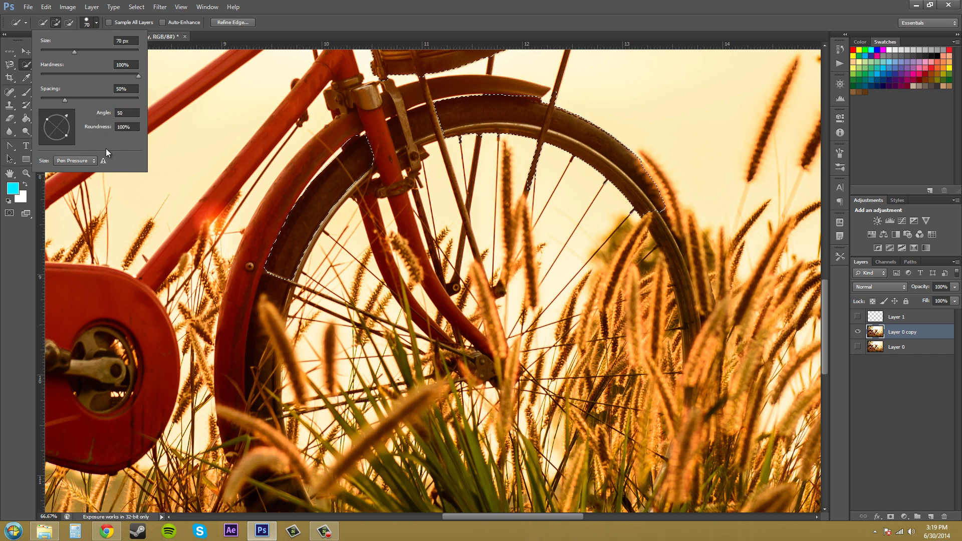
pyautogui.click(262, 328)
pyautogui.moveTo(262, 327); pyautogui.dragTo(270, 295)
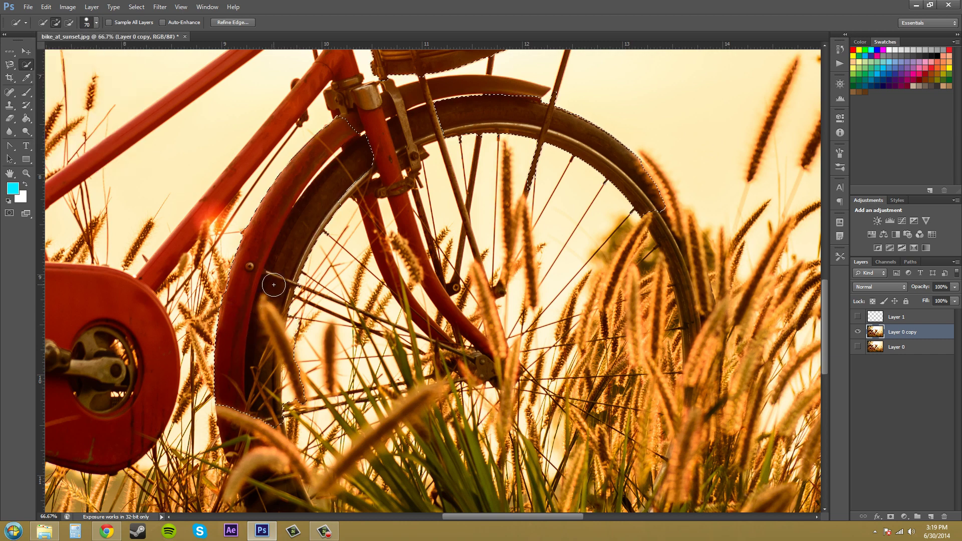
pyautogui.hotkey('ctrl', 'z')
# Adjust the brush roundness and add the red top tube and chainguard to the selection
pyautogui.click(97, 23)
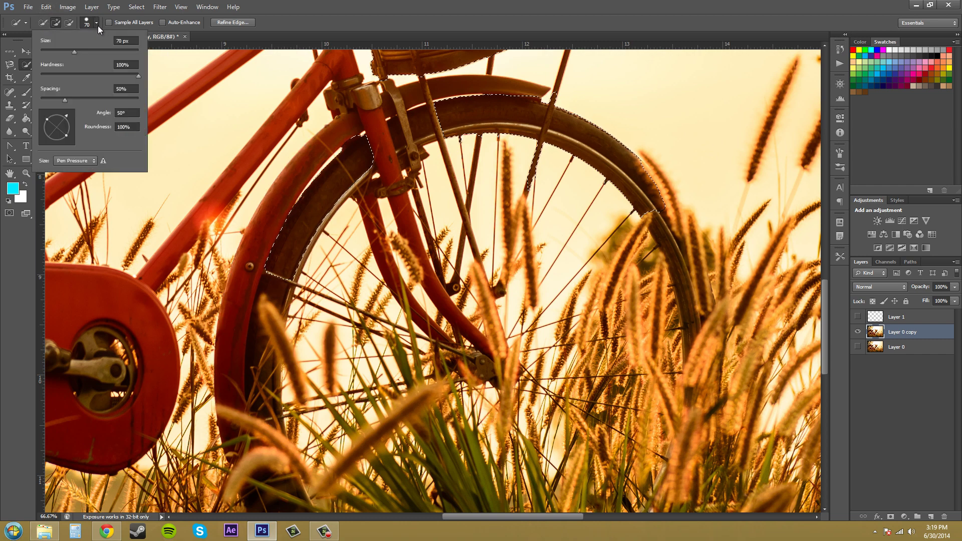
pyautogui.click(136, 128)
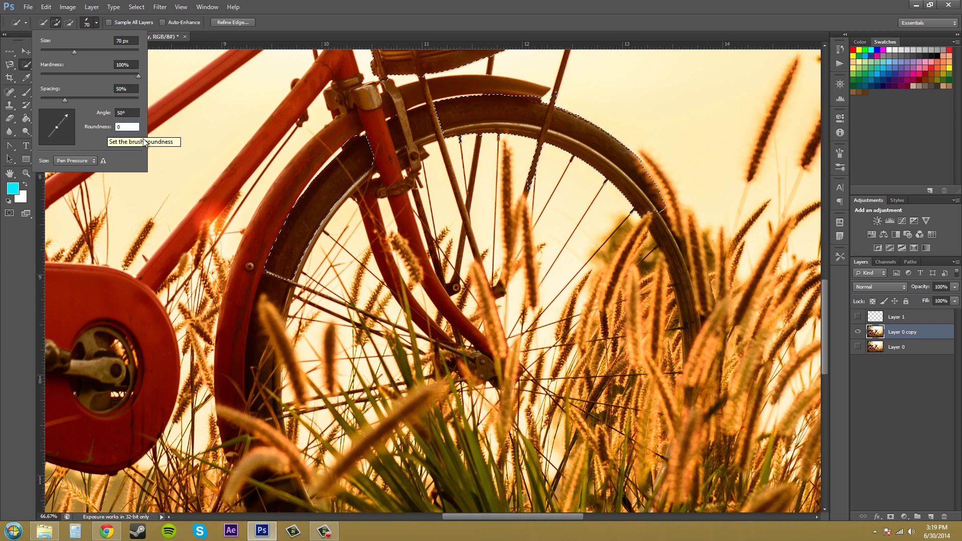
pyautogui.click(149, 162)
pyautogui.moveTo(223, 186)
pyautogui.mouseDown()
pyautogui.moveTo(181, 165)
pyautogui.moveTo(205, 184)
pyautogui.moveTo(244, 171)
pyautogui.mouseUp()
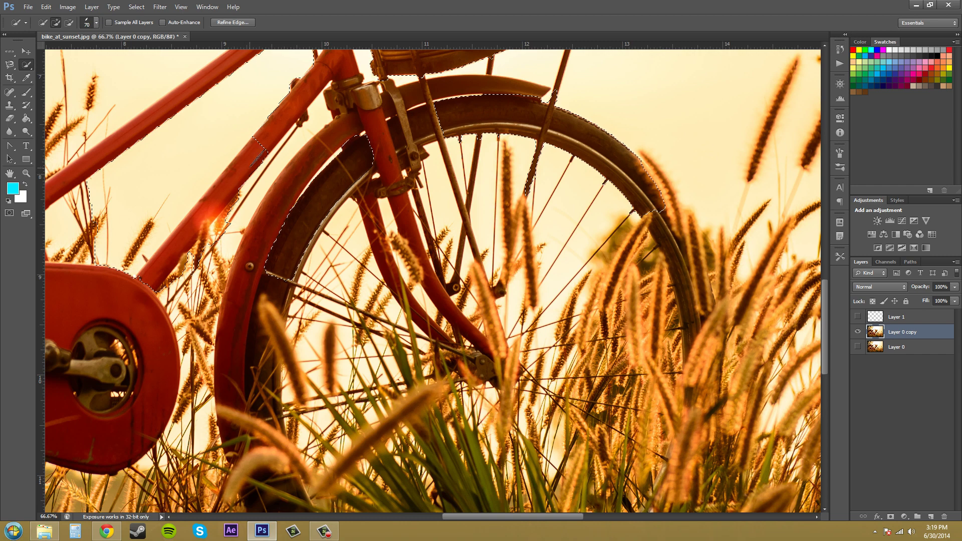
pyautogui.click(258, 154)
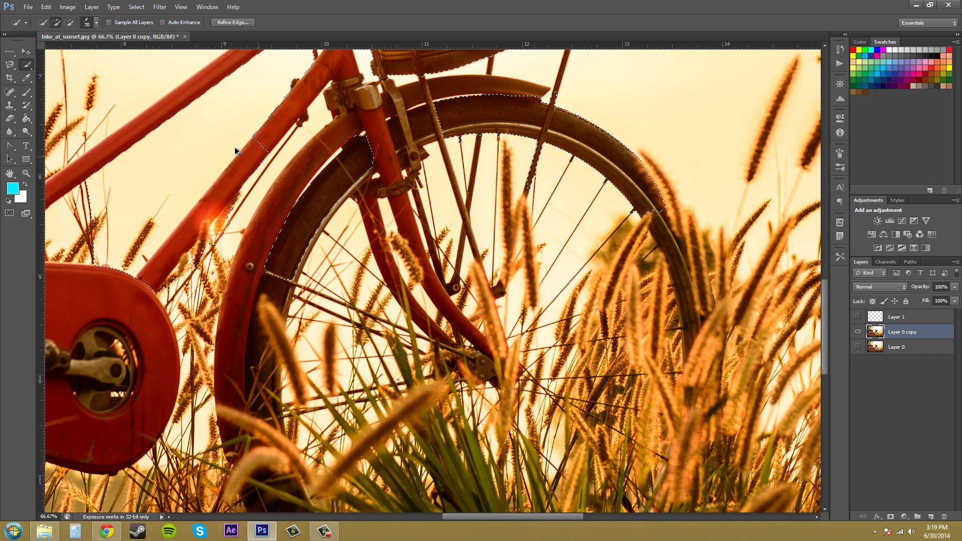
# Set the brush roundness to 100 and turn the size dynamic control Off
pyautogui.click(97, 22)
pyautogui.click(121, 127)
pyautogui.write('100')
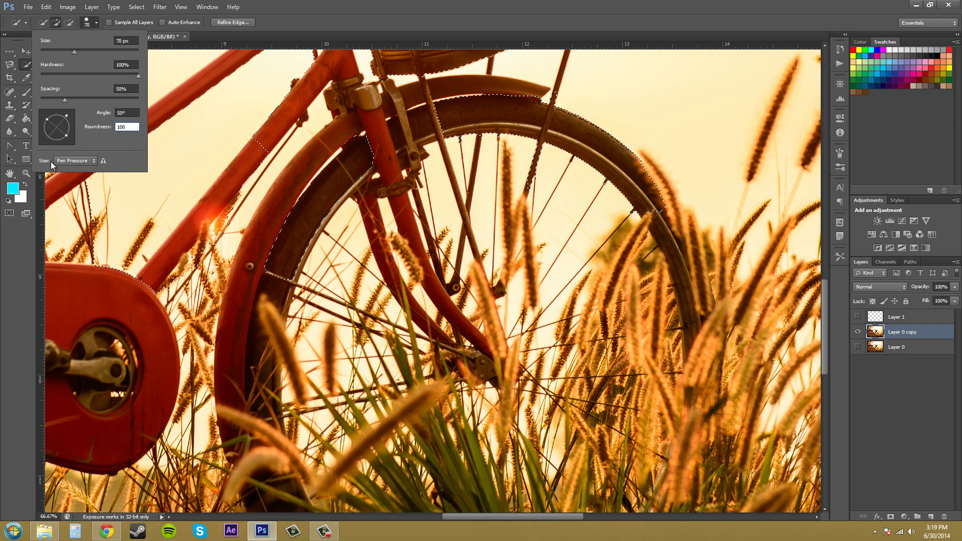
pyautogui.click(93, 161)
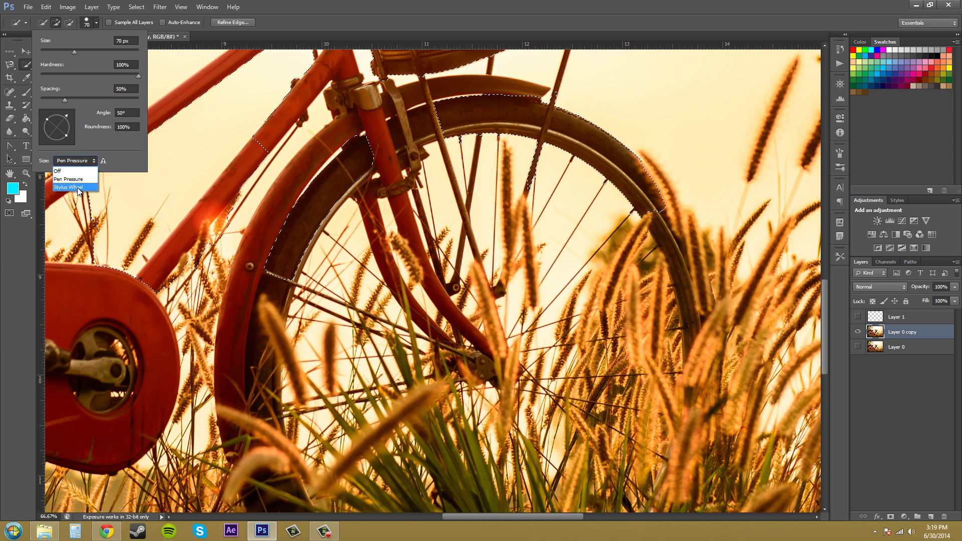
pyautogui.press('Escape')
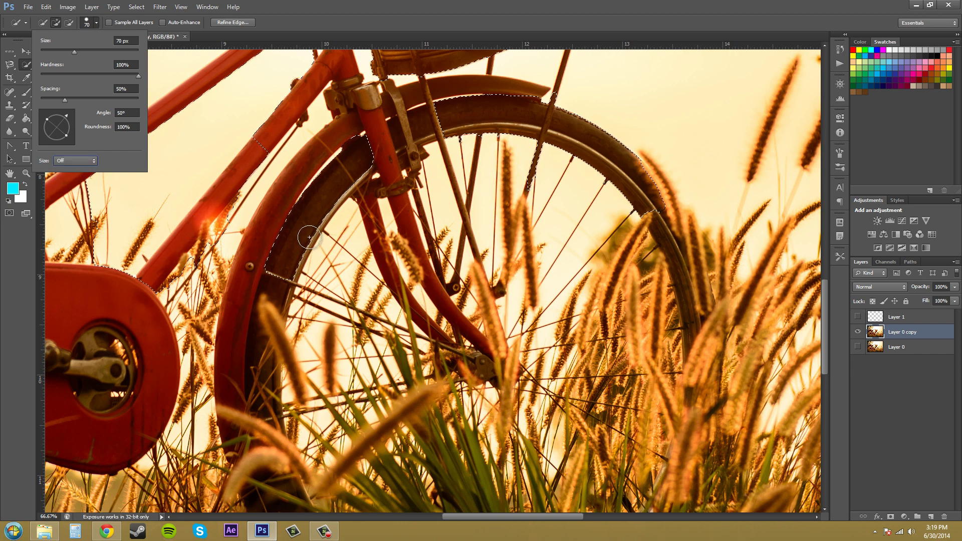
pyautogui.press('Escape')
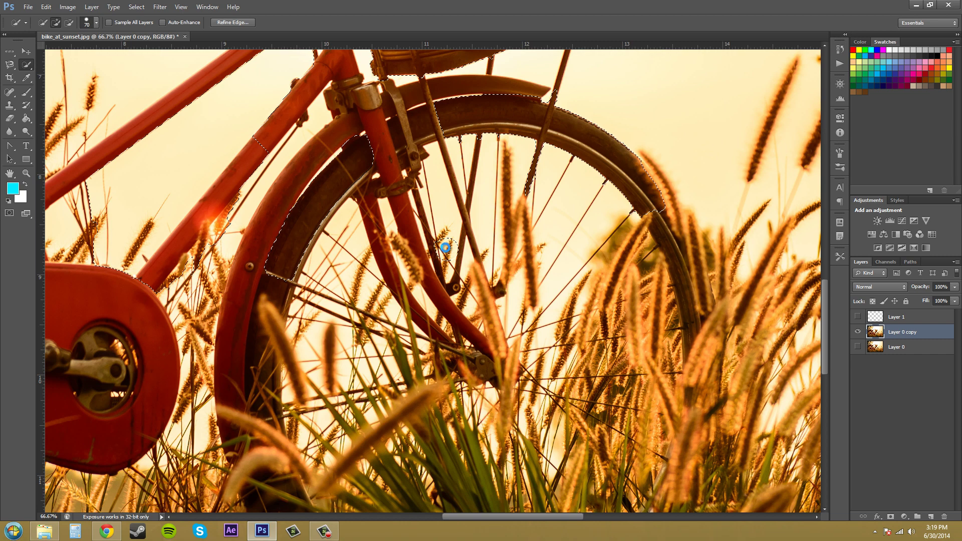
pyautogui.scroll(-1, 448, 233)
# Refine the selection around the fork and spokes, browse the Image menu, then reselect with Ctrl+Shift+D
pyautogui.moveTo(449, 235)
pyautogui.mouseDown()
pyautogui.moveTo(461, 198)
pyautogui.moveTo(519, 210)
pyautogui.moveTo(506, 201)
pyautogui.moveTo(529, 205)
pyautogui.moveTo(525, 193)
pyautogui.moveTo(374, 178)
pyautogui.moveTo(431, 191)
pyautogui.moveTo(420, 207)
pyautogui.moveTo(381, 204)
pyautogui.moveTo(396, 185)
pyautogui.moveTo(443, 211)
pyautogui.moveTo(422, 205)
pyautogui.mouseUp()
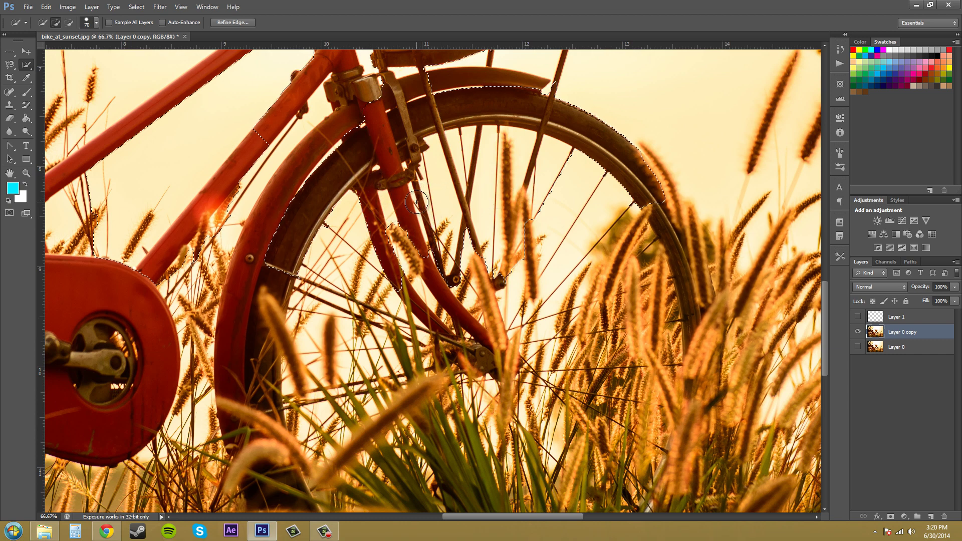
pyautogui.press('alt')
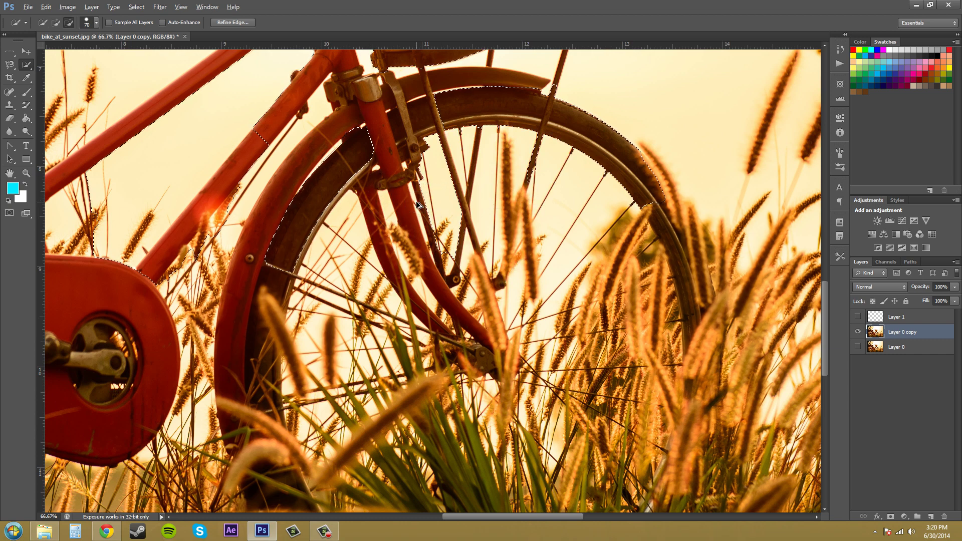
pyautogui.click(45, 7)
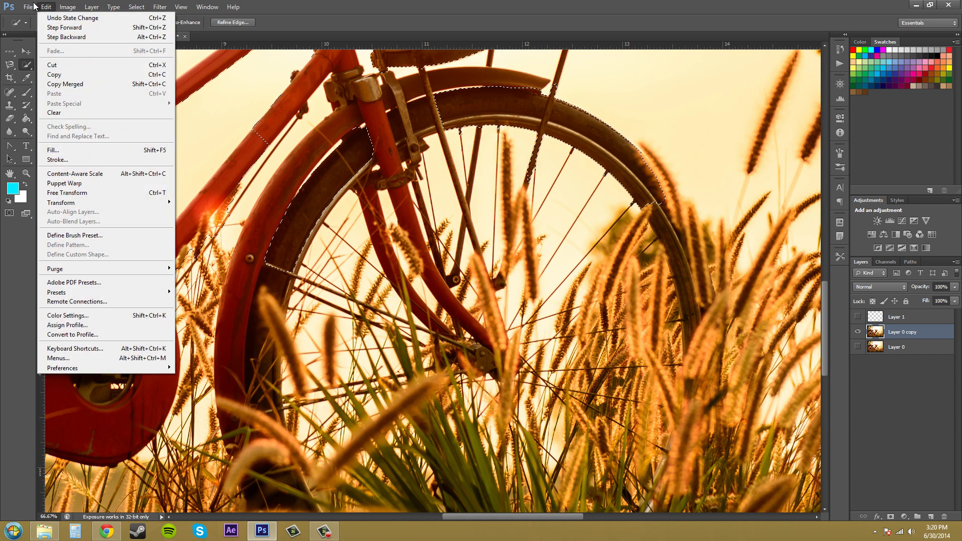
pyautogui.click(316, 16)
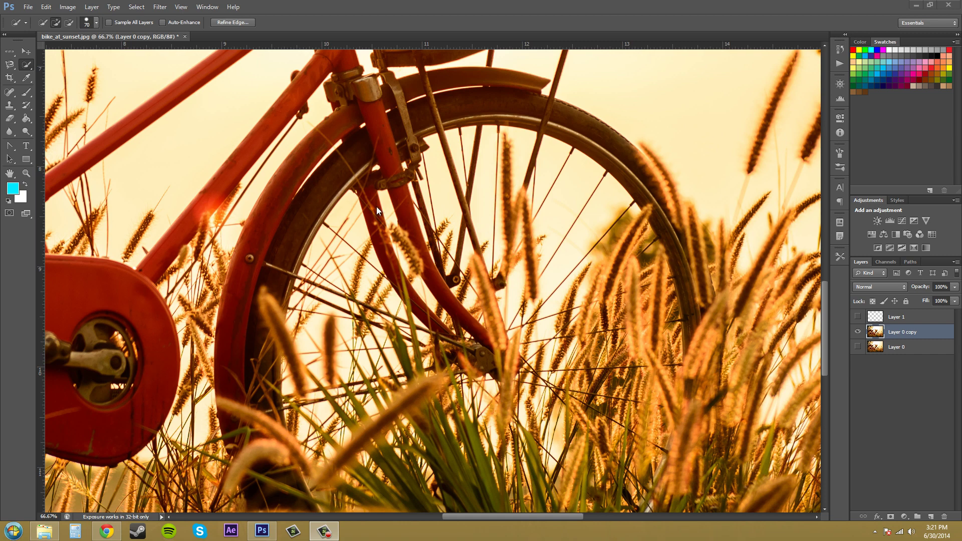
pyautogui.hotkey('ctrl', 'shift', 'd')
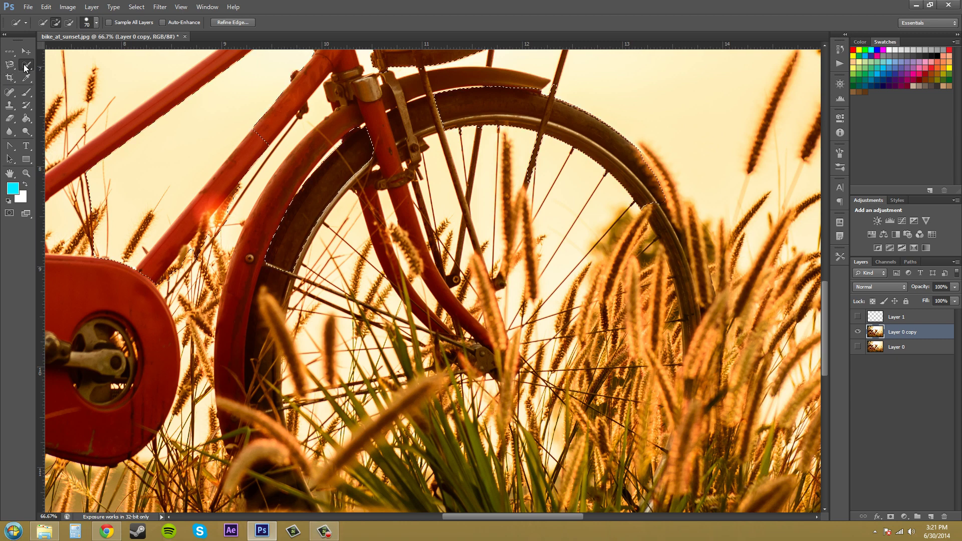
# Switch from Quick Selection to the Magic Wand Tool in the selection tools flyout
pyautogui.click(30, 68)
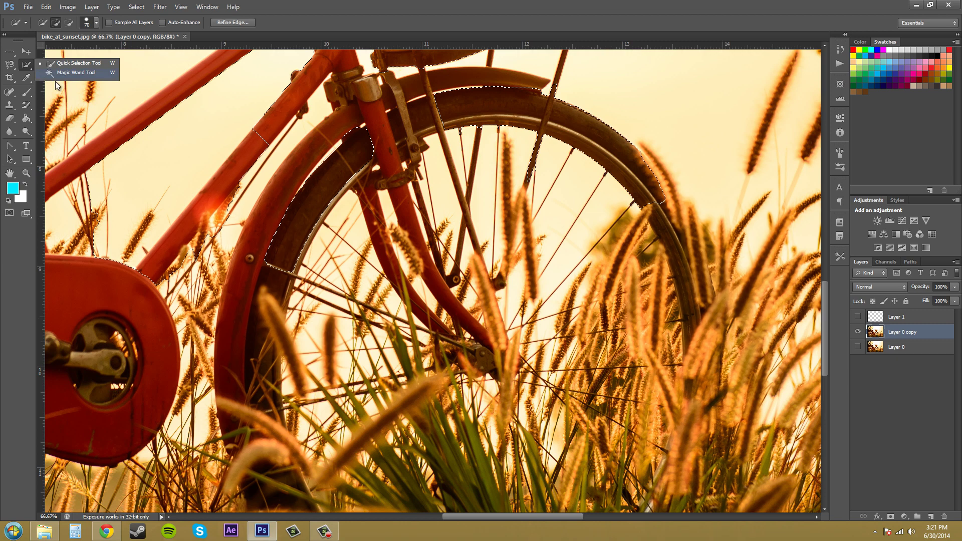
pyautogui.click(77, 72)
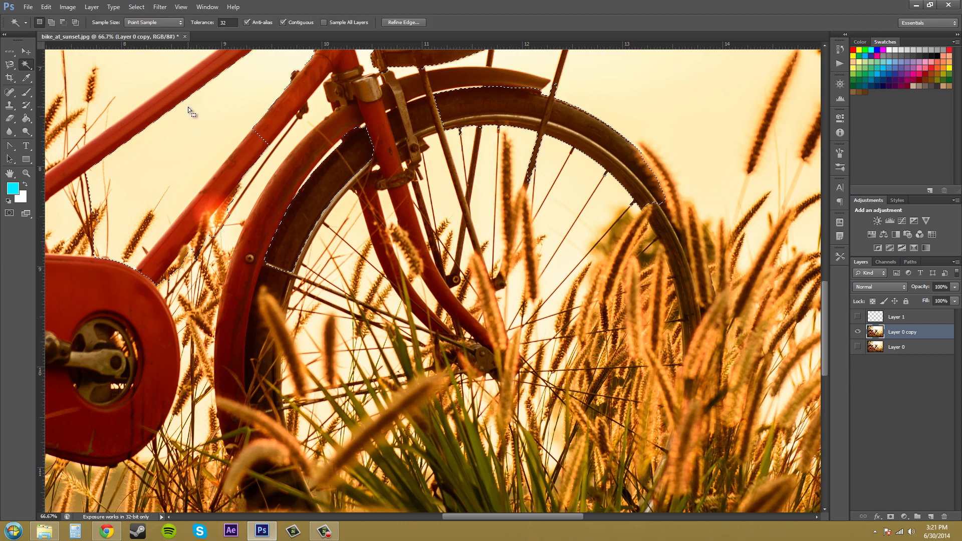